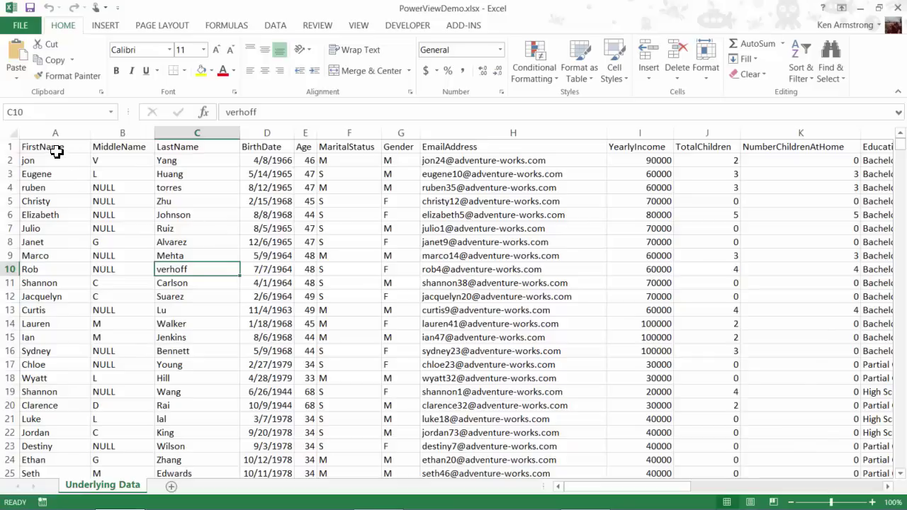
Select a block of customer records, then review the FirstName through BirthDate headers
mouse_move(57, 149)
mouse_down()
mouse_move(306, 233)
mouse_move(517, 365)
mouse_up()
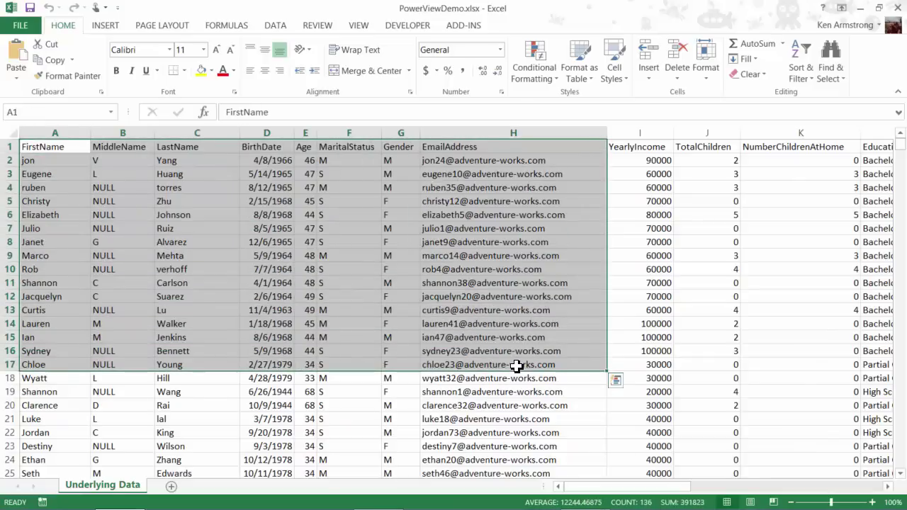
click(455, 283)
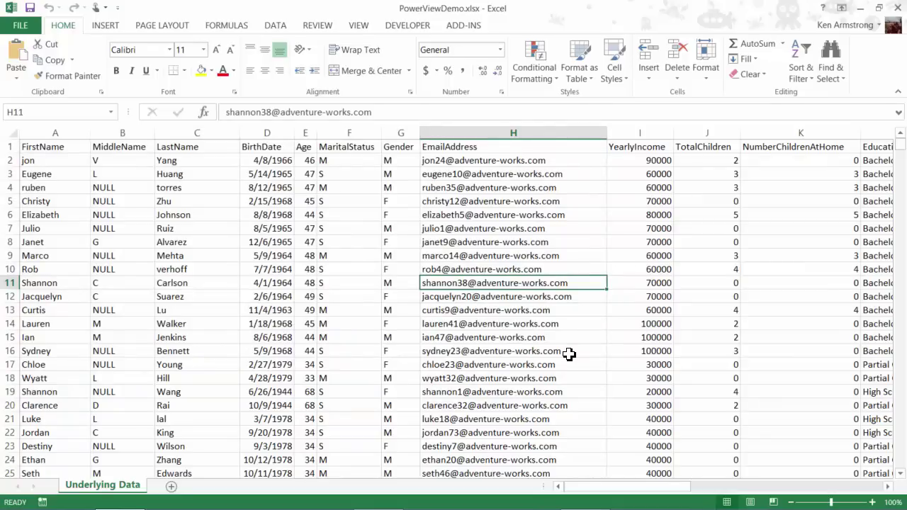
click(65, 148)
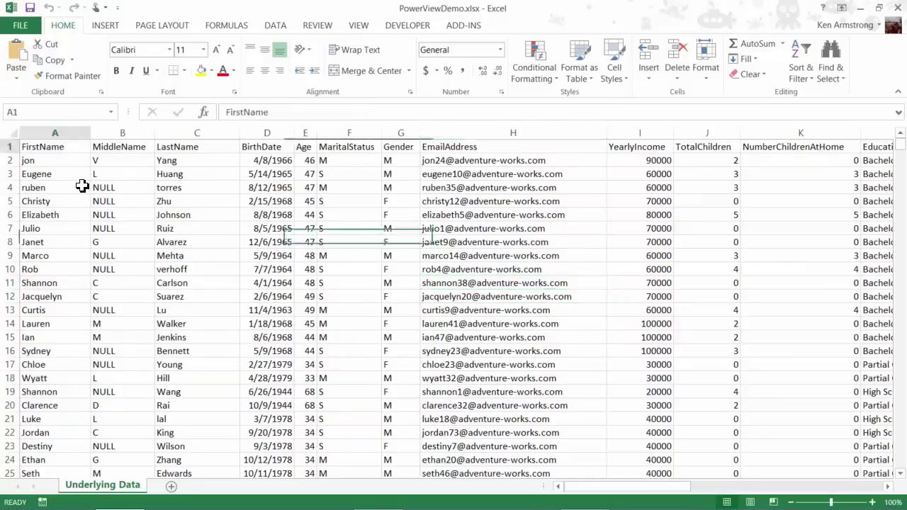
drag(65, 148, 219, 150)
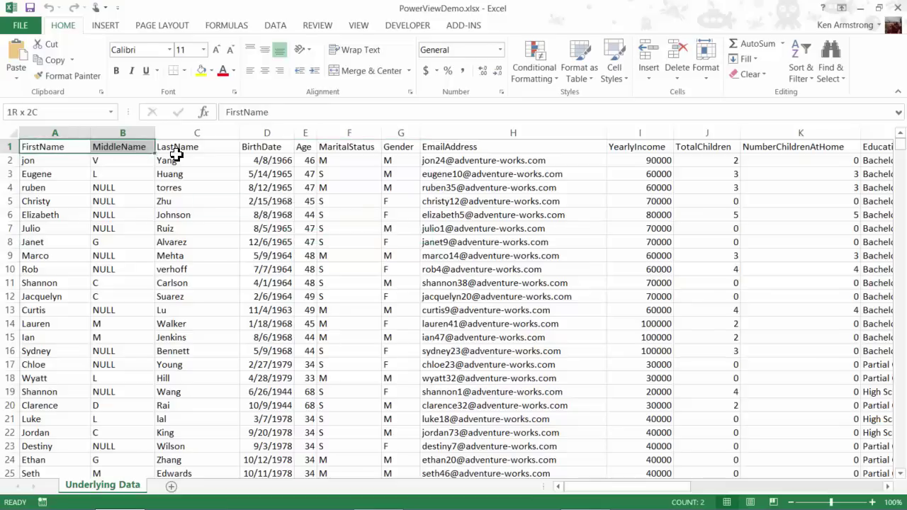
click(273, 147)
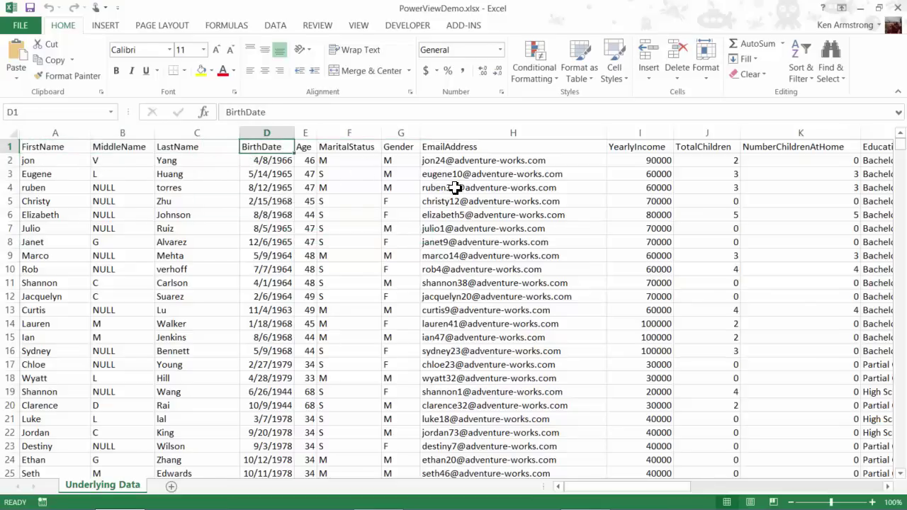
Step through the headers from Age to CommuteDistance, ending on the first Region value, Australia
key(Right)
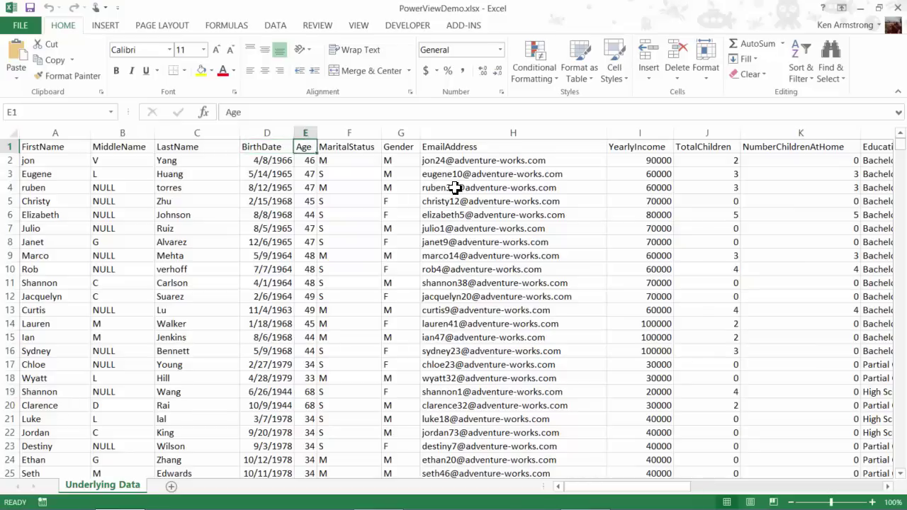
key(Right)
key(Right)
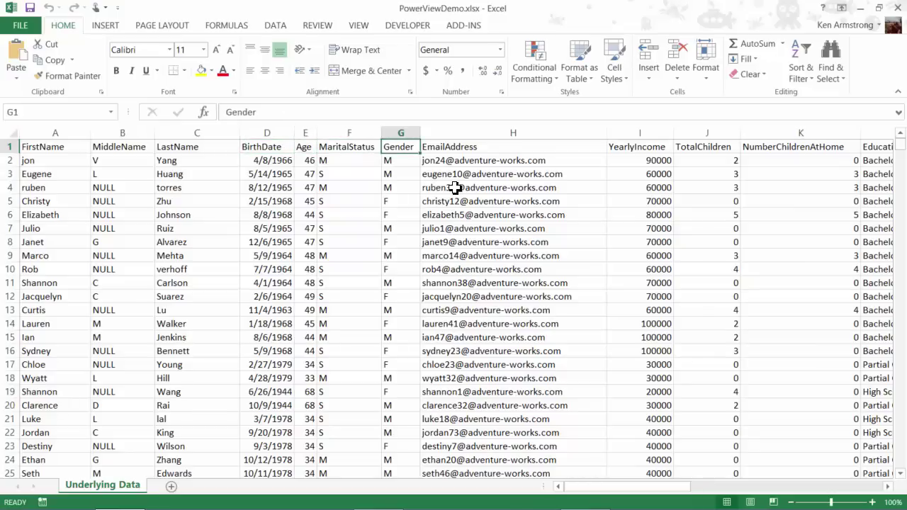
key(Right)
key(Right)
key(Right)
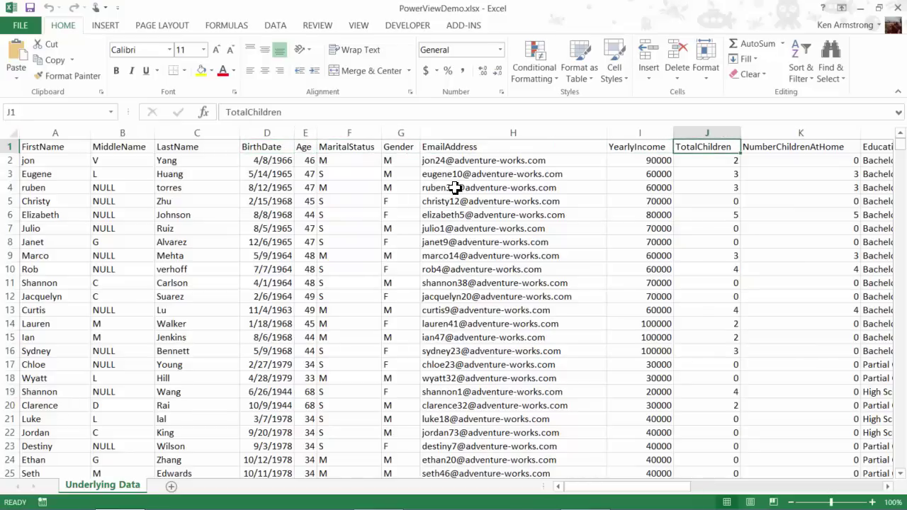
key(Right)
key(Right)
key(Right)
key(Right)
key(Right)
key(Right)
key(Right)
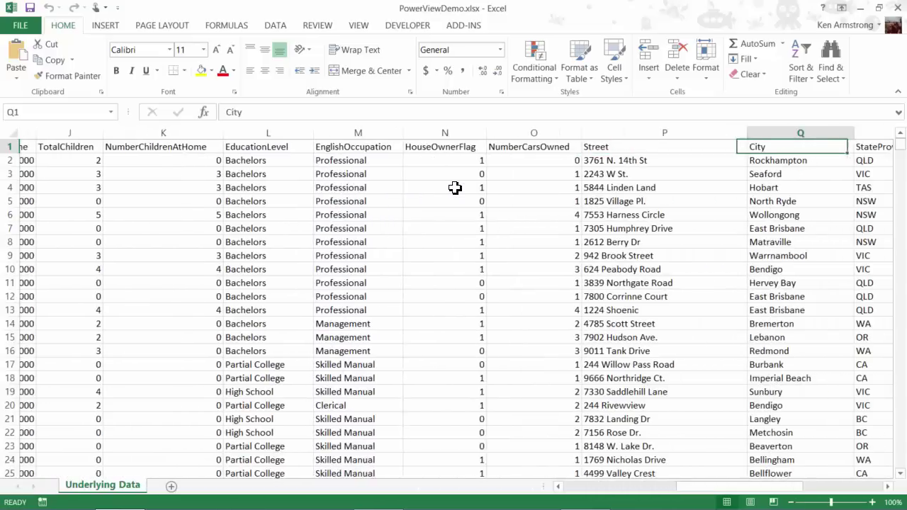
key(Left)
key(Left)
key(Left)
key(Right)
key(Right)
key(Right)
key(Right)
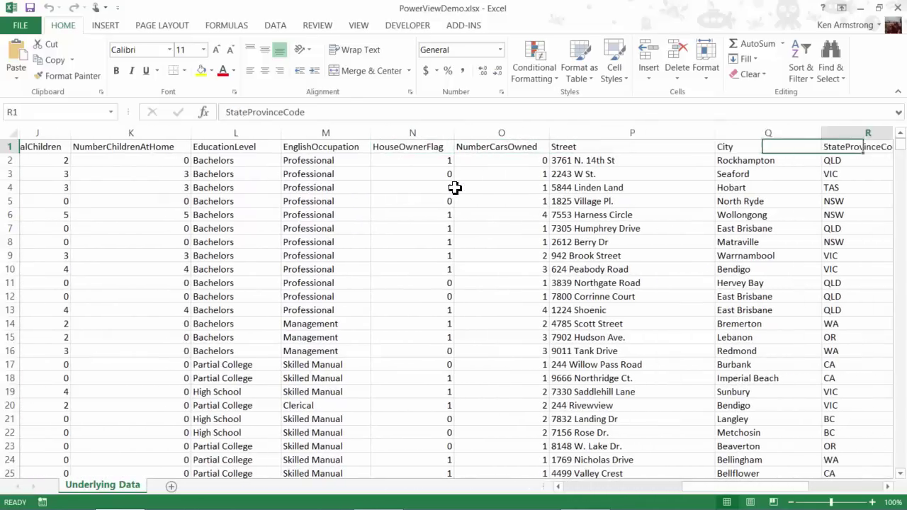
key(Right)
key(Left)
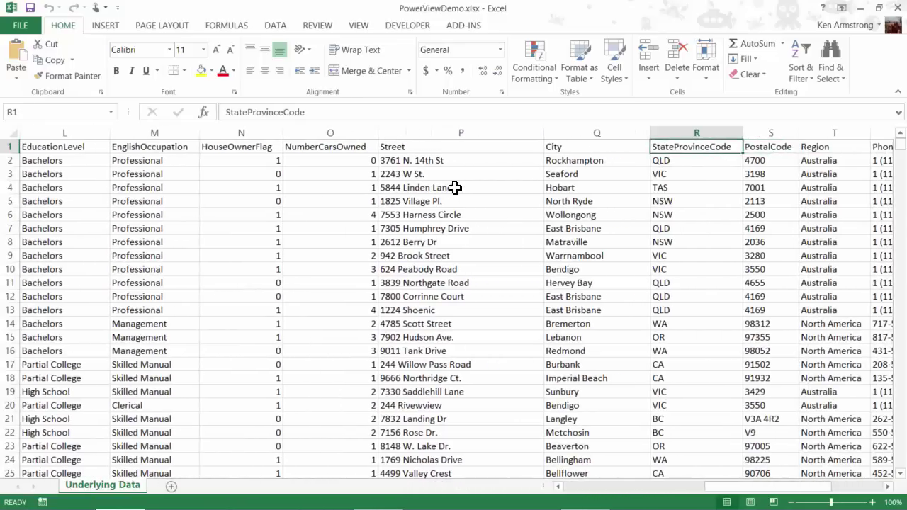
key(Right)
key(Right)
key(Right)
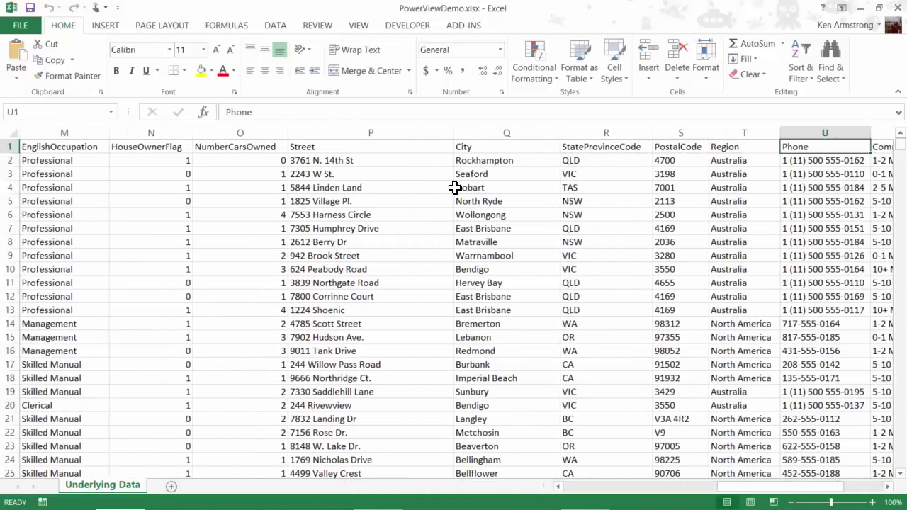
key(Right)
key(Right)
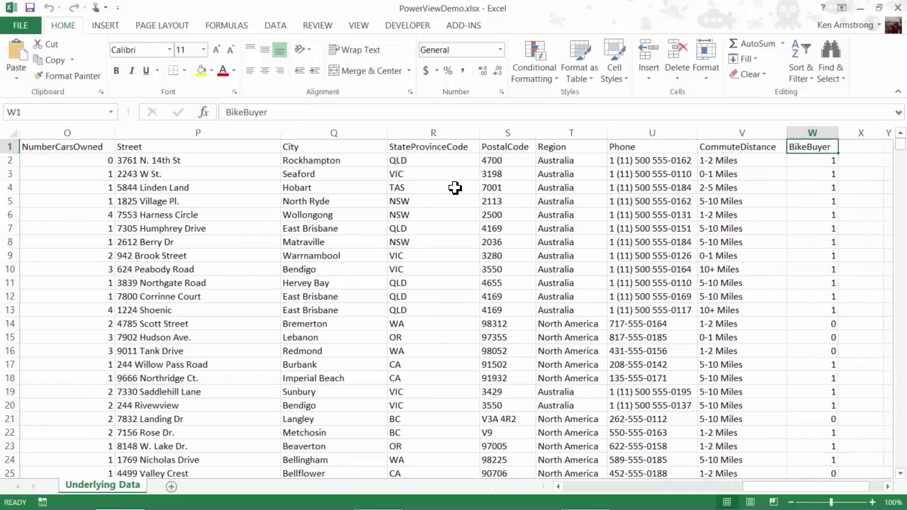
key(Left)
key(Left)
key(Left)
key(Down)
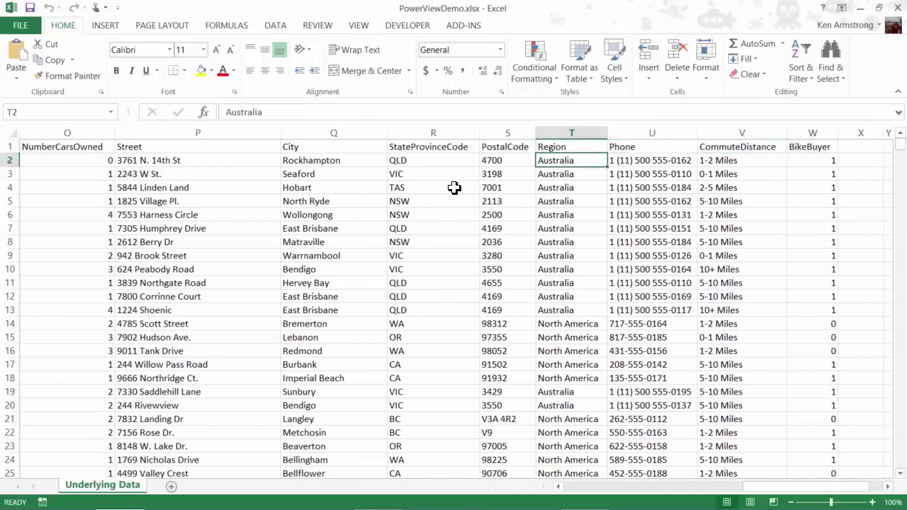
Turn on filter dropdowns for the table headers and bring the address columns into view
click(275, 25)
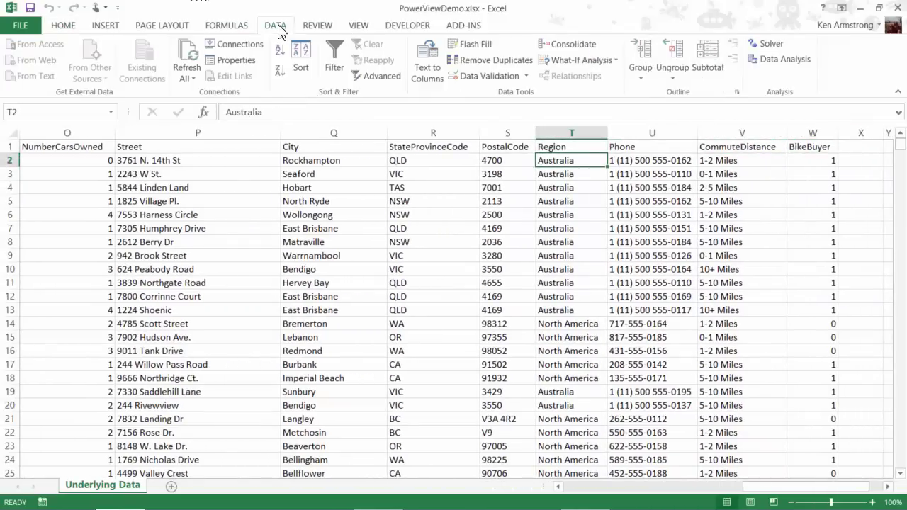
click(335, 57)
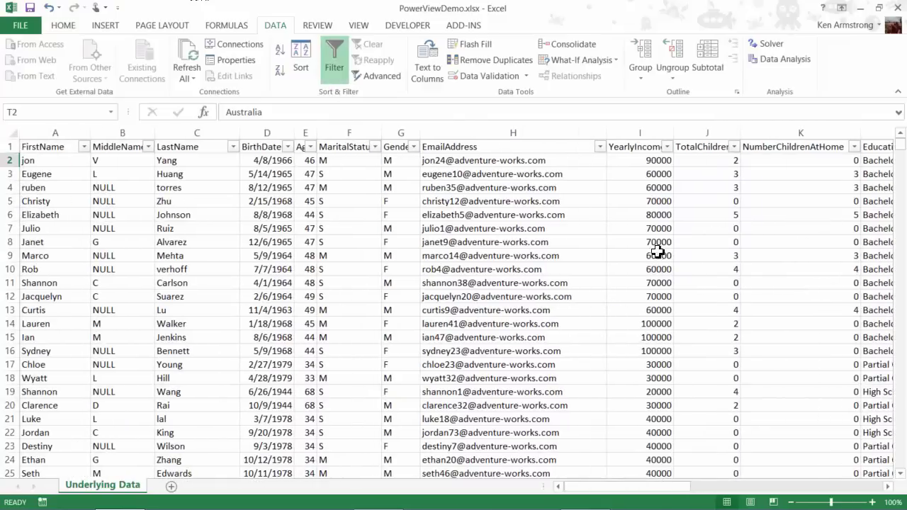
click(760, 242)
key(Right)
key(Right)
key(Right)
key(Right)
key(Right)
key(Right)
key(Right)
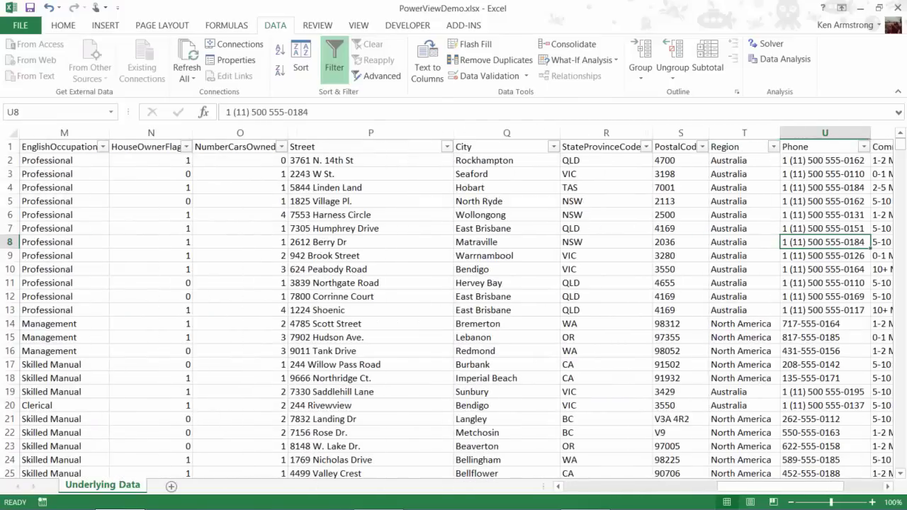
Inspect the Region filter without changing it, then show the Insert commands
click(772, 147)
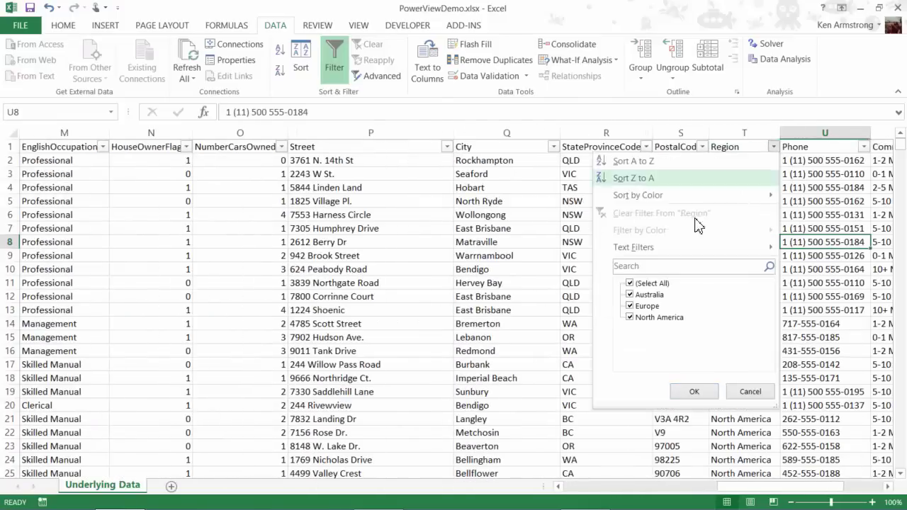
click(753, 394)
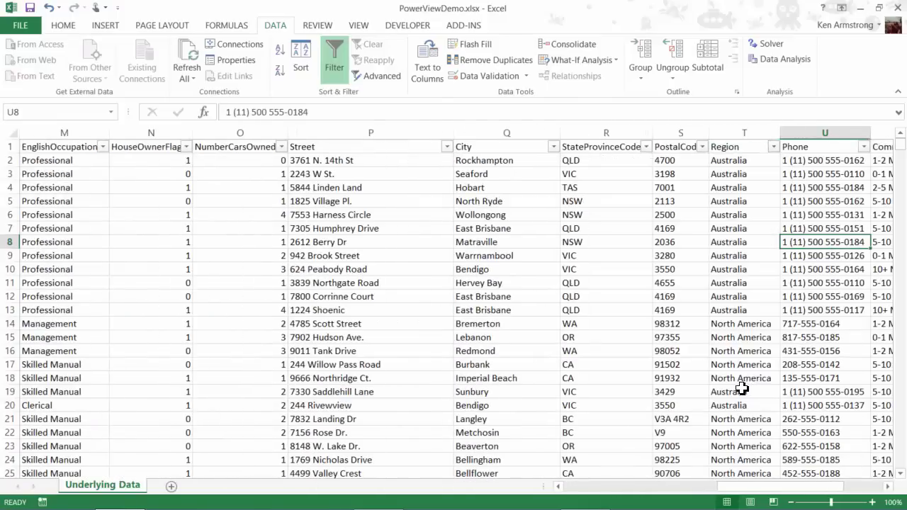
click(105, 25)
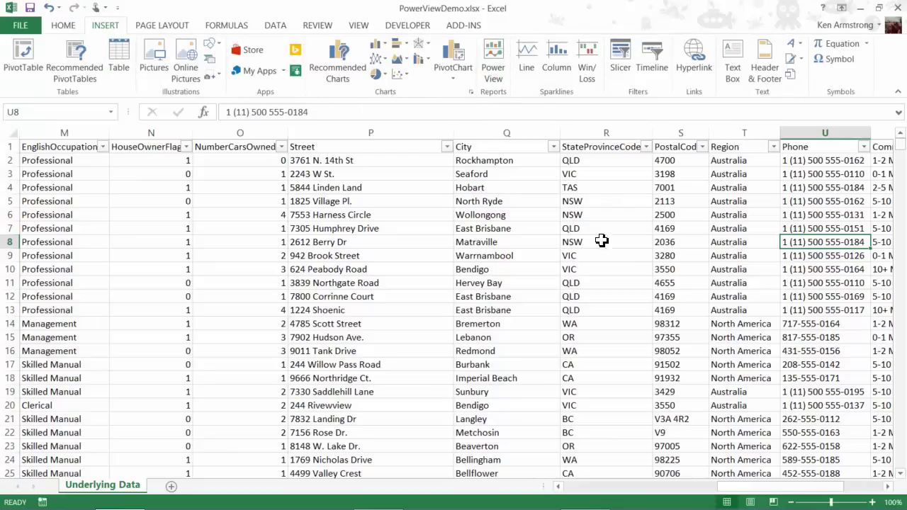
click(603, 200)
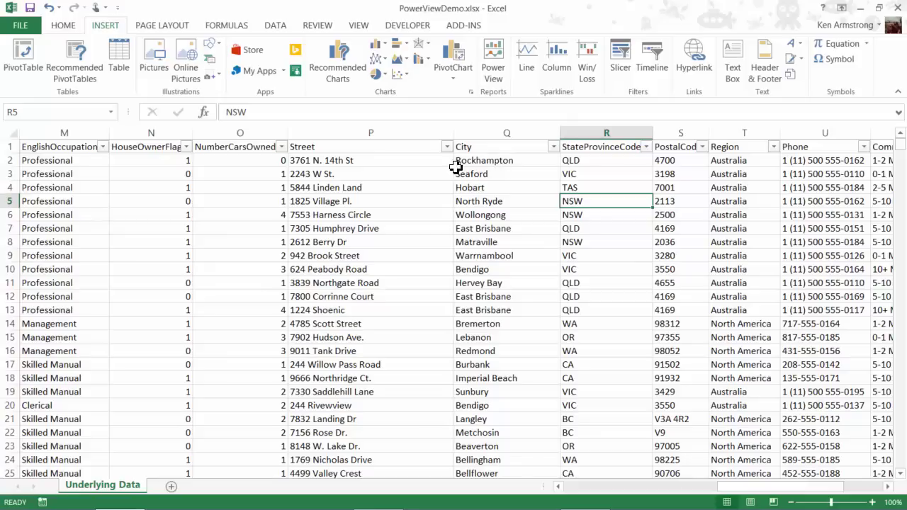
Tick Power View and PowerPivot under File > Options > Add-Ins > COM Add-ins
click(25, 29)
click(42, 308)
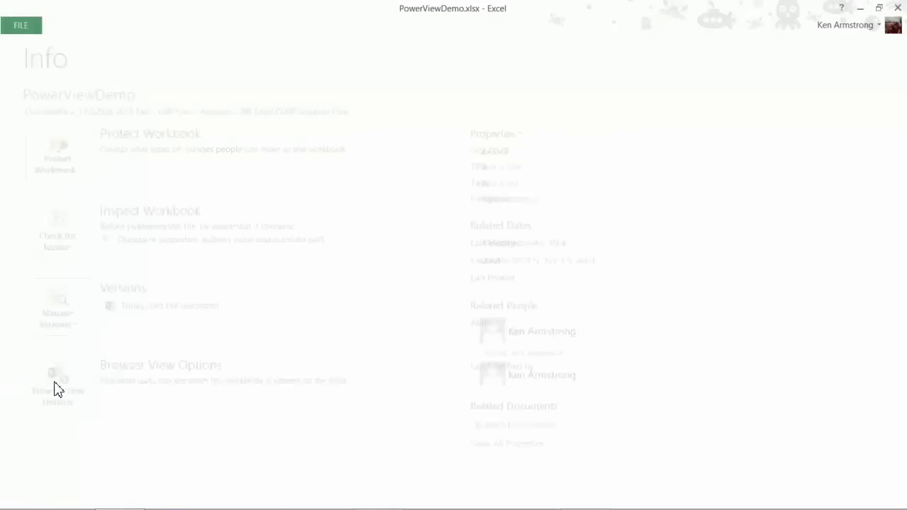
click(266, 221)
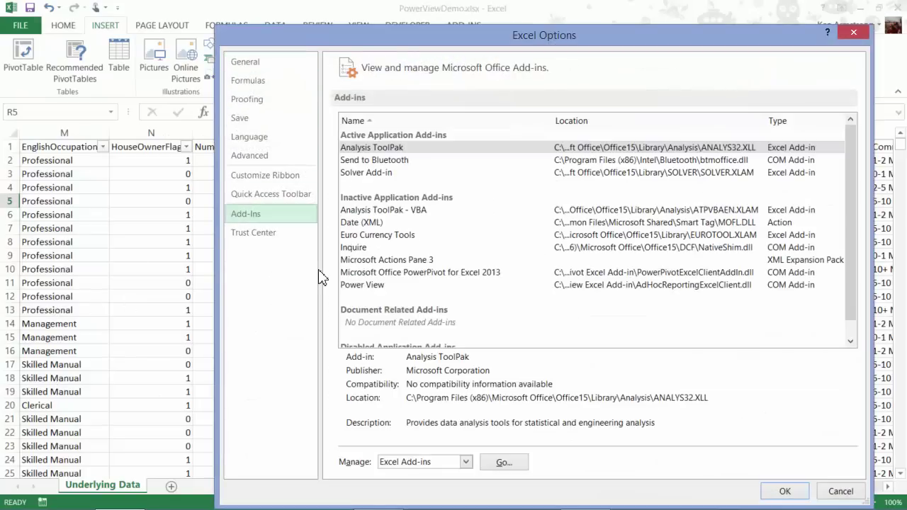
click(466, 462)
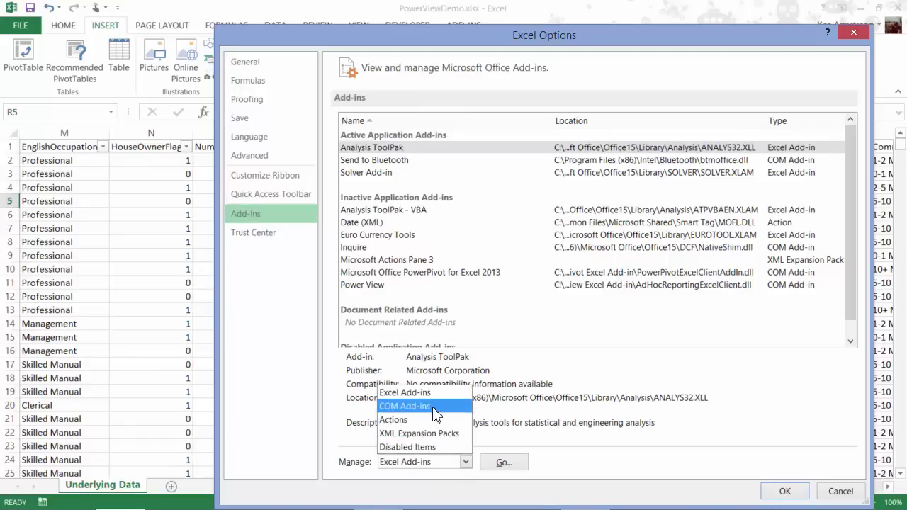
click(436, 415)
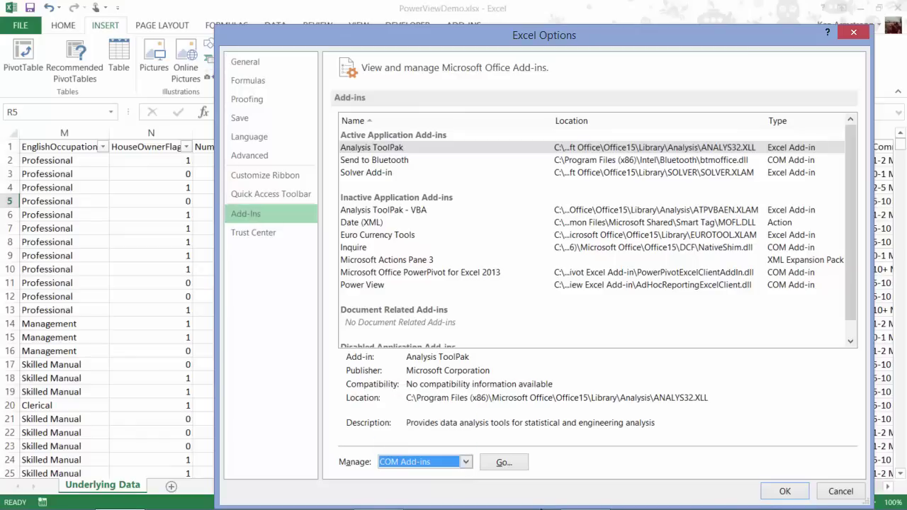
click(517, 468)
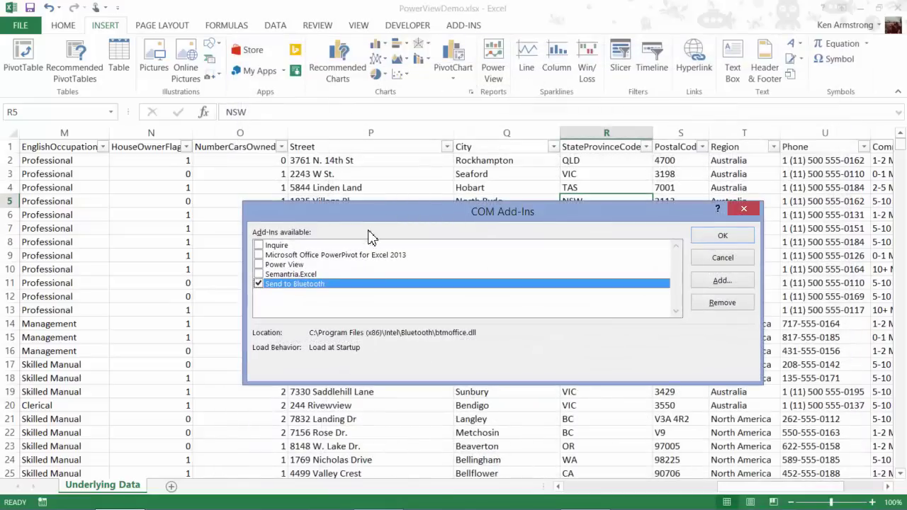
click(259, 264)
click(310, 255)
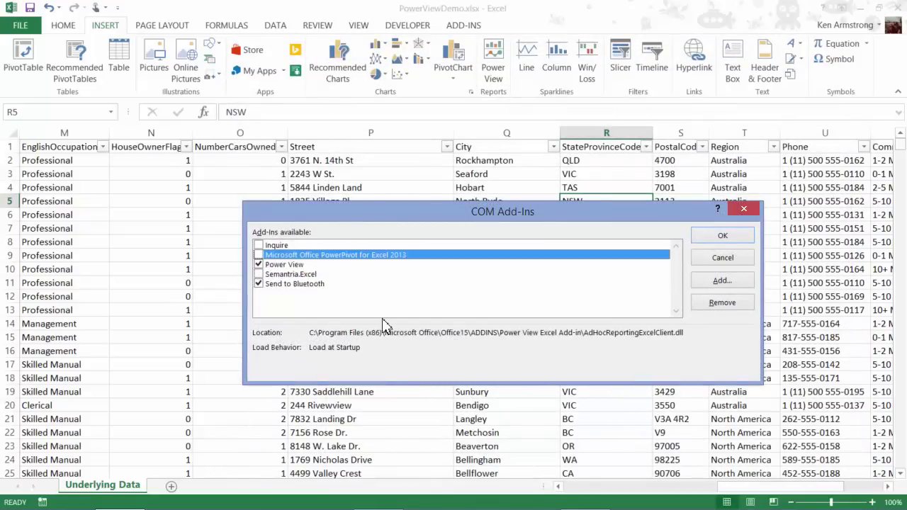
click(258, 255)
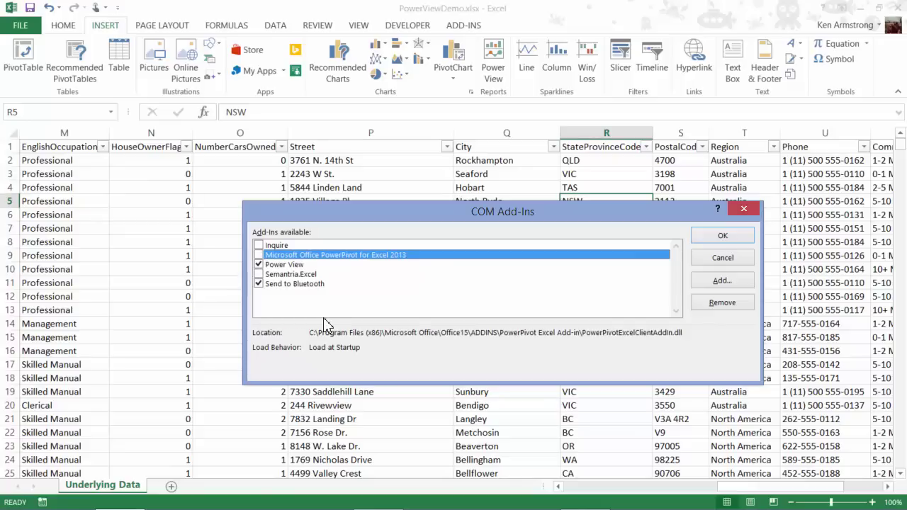
click(259, 255)
Confirm the add-in changes and insert a Power View sheet from the customer data
click(723, 237)
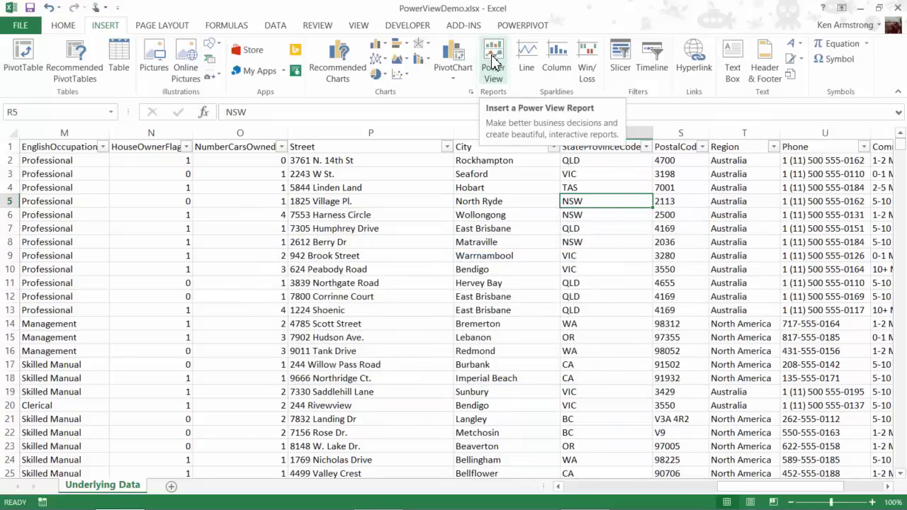
click(457, 204)
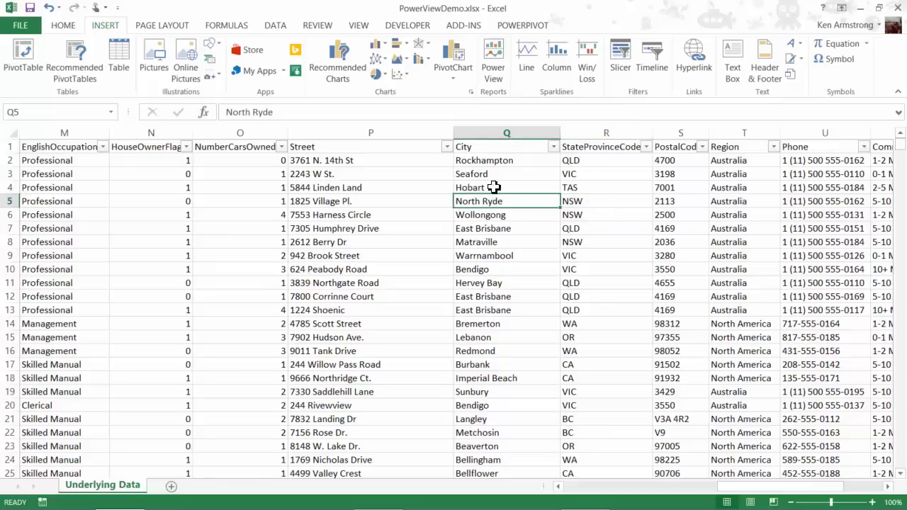
click(493, 61)
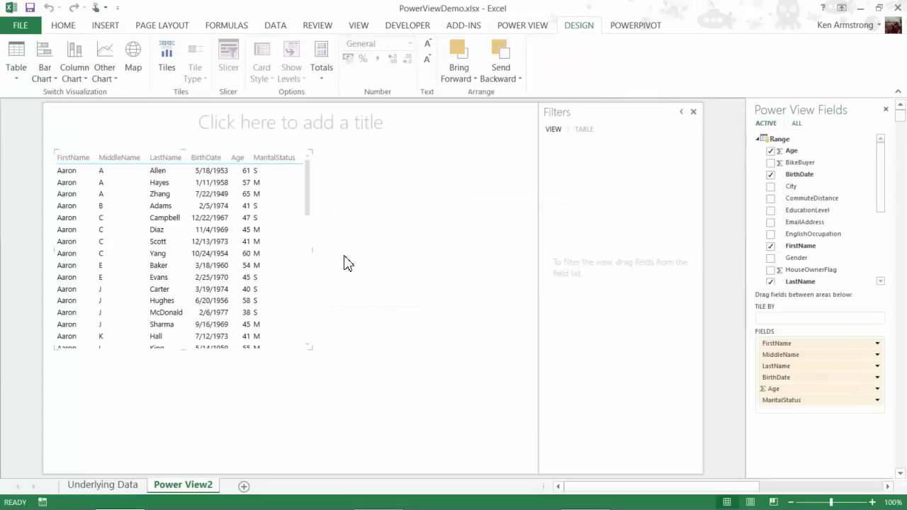
Uncheck BirthDate and FirstName, then cut the remaining table off the Power View page
mouse_move(180, 248)
click(770, 174)
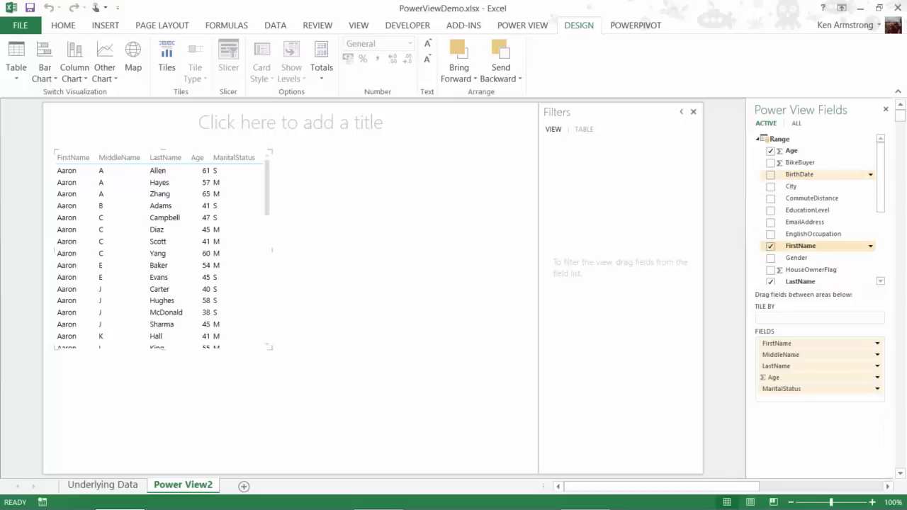
click(770, 246)
right_click(189, 182)
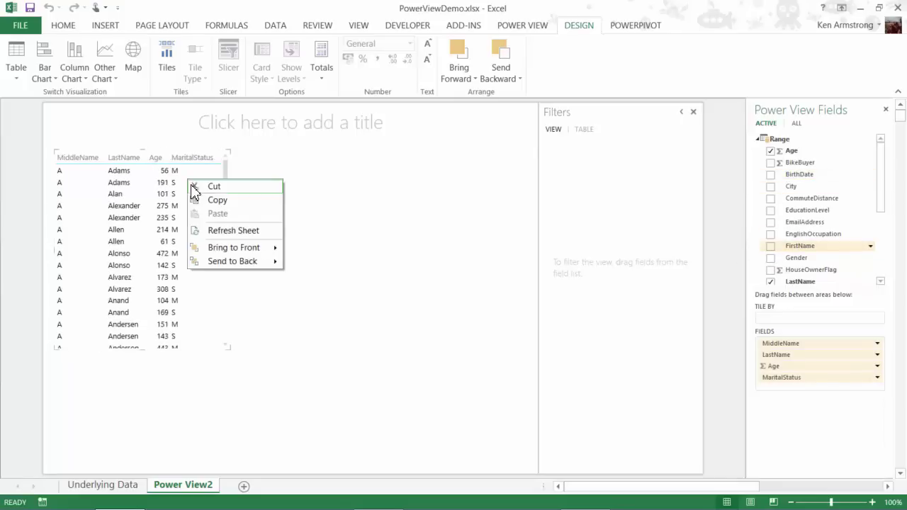
click(213, 186)
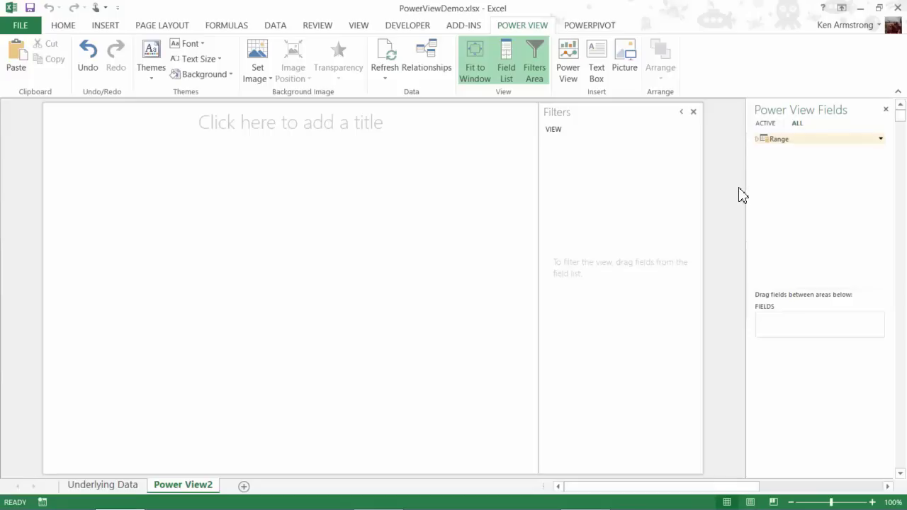
Expand the Range field list and scroll down to tick PostalCode
click(758, 140)
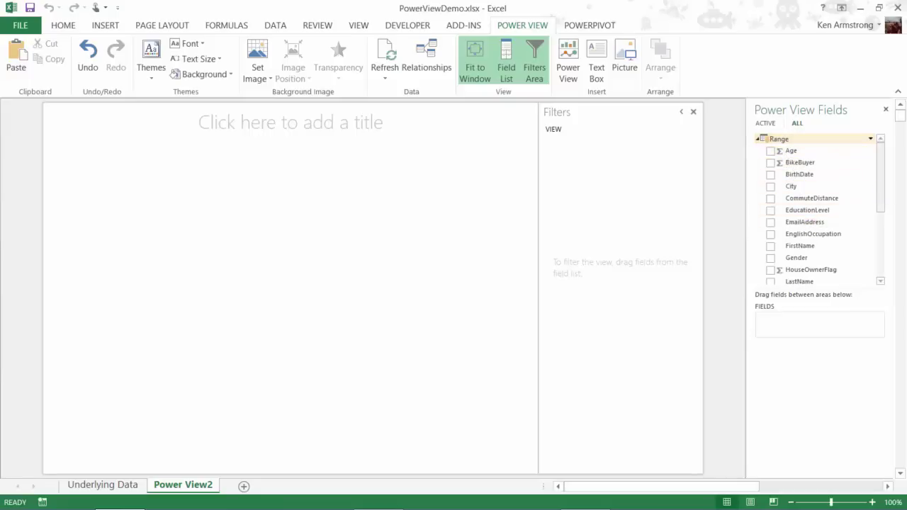
drag(880, 188, 882, 256)
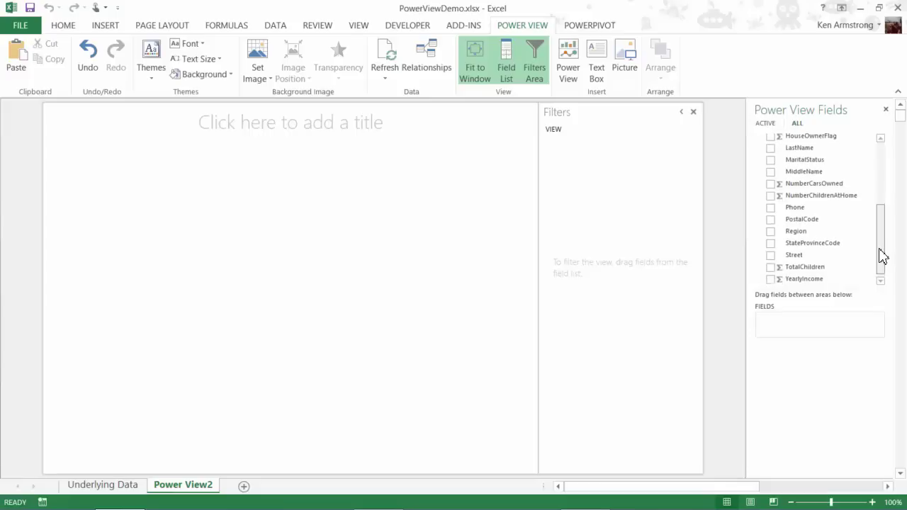
drag(882, 255, 882, 247)
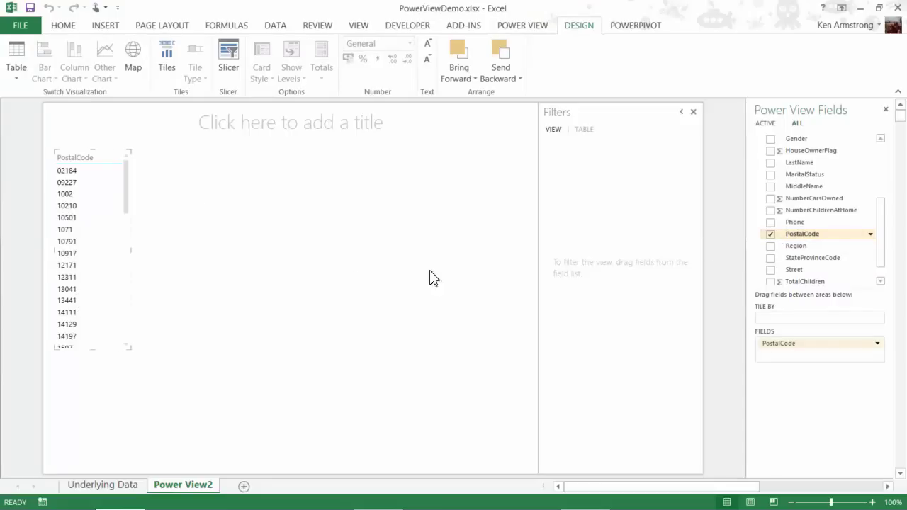
drag(878, 230, 891, 190)
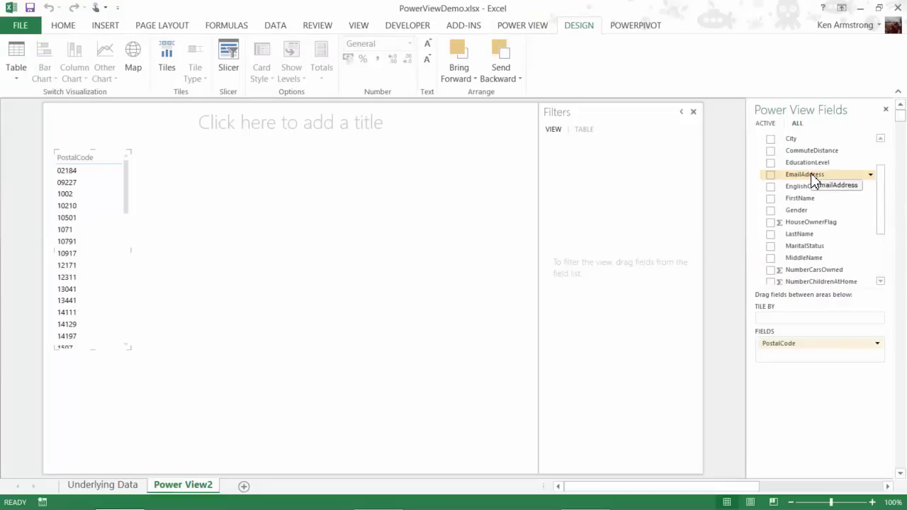
Add EmailAddress to the PostalCode table and switch the table to a world map
click(771, 175)
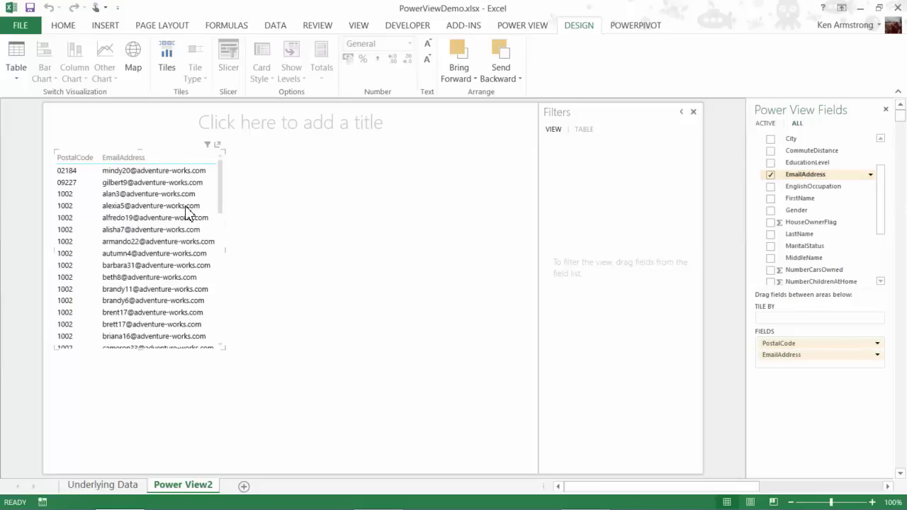
click(76, 196)
key(Down)
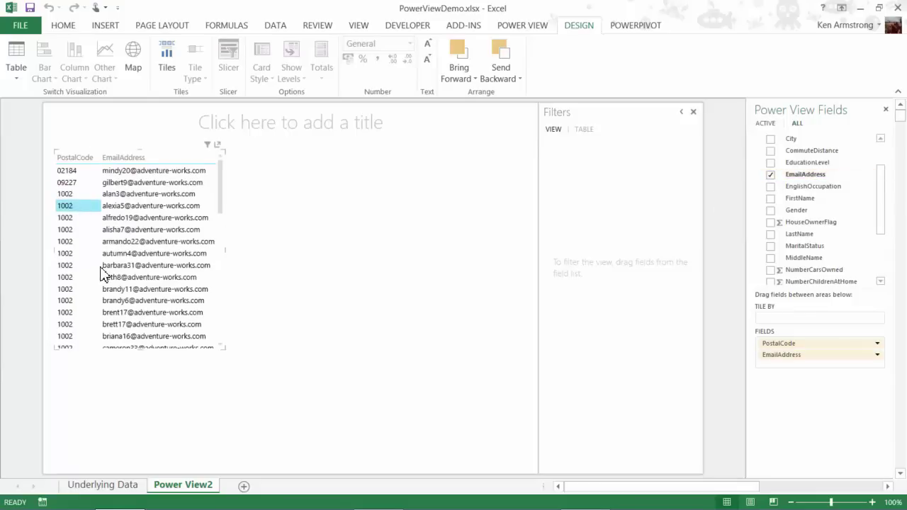
key(Down)
key(Down)
key(Down)
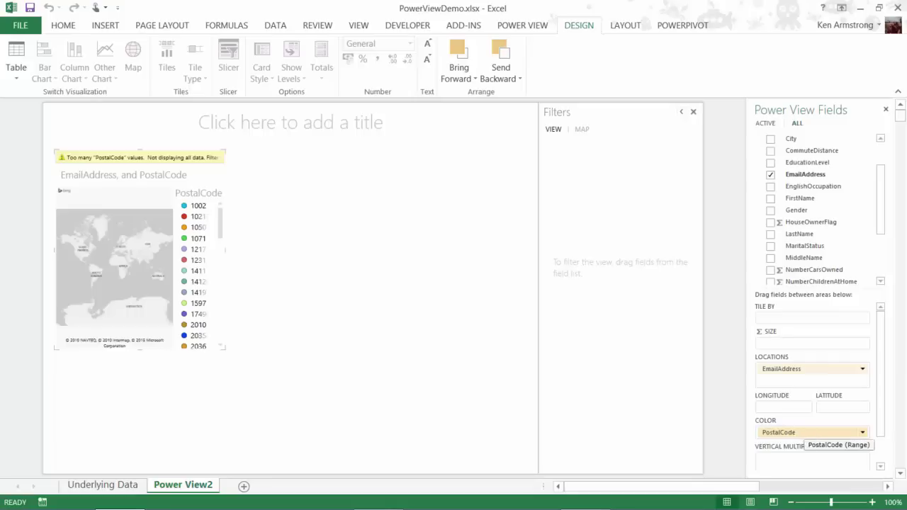
Put PostalCode in Locations and EmailAddress count in Size, then enlarge the map
drag(806, 432, 814, 380)
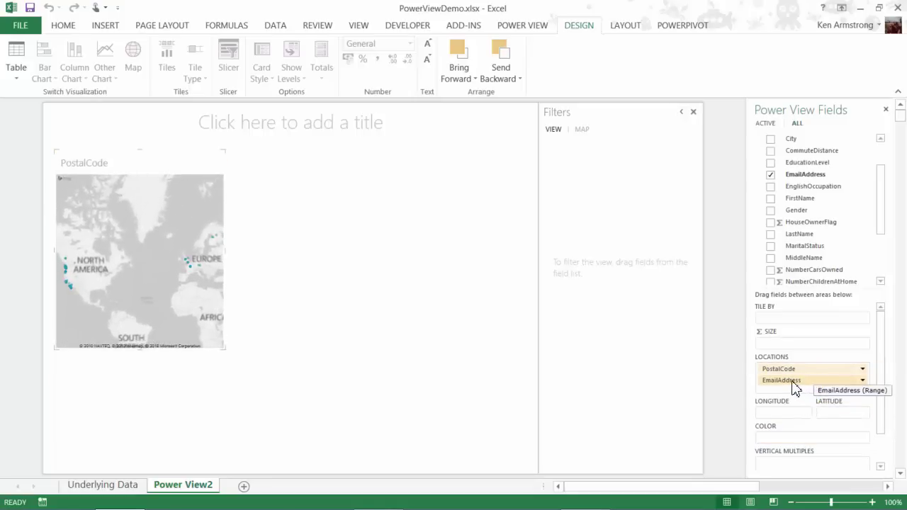
drag(793, 389, 801, 350)
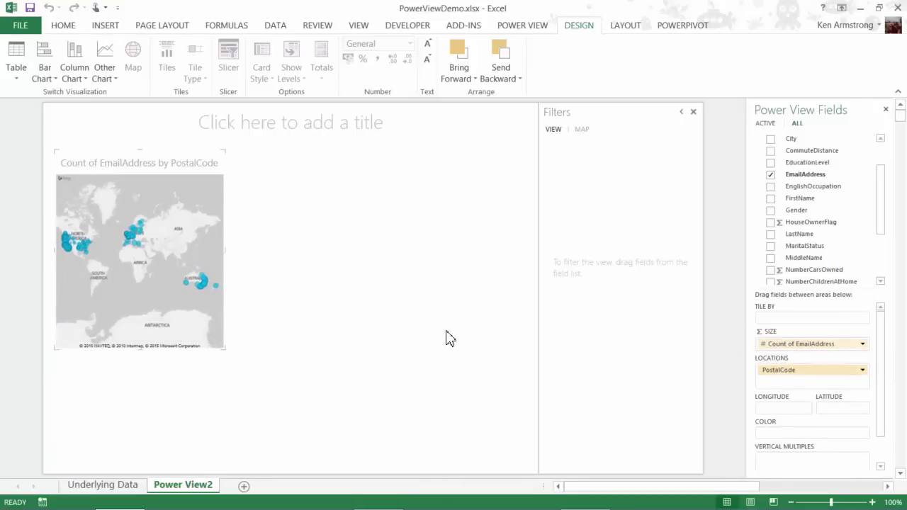
mouse_move(222, 347)
drag(236, 352, 421, 430)
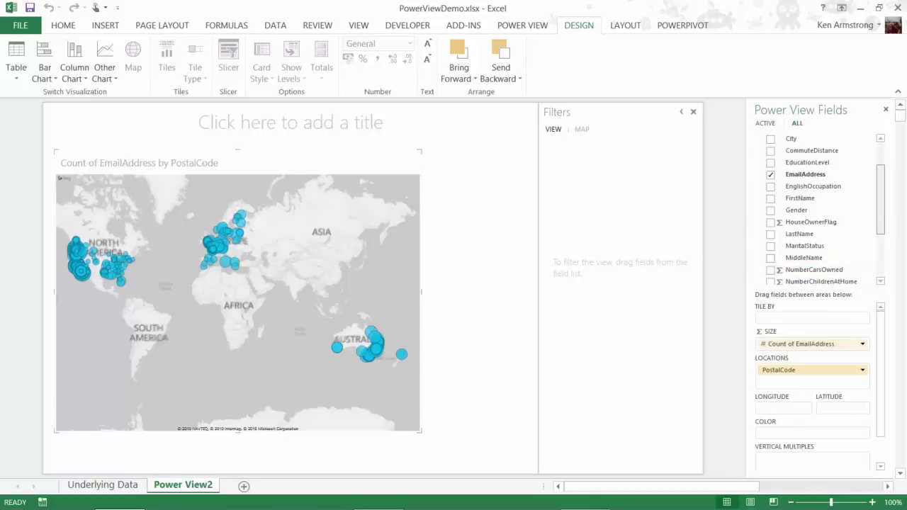
Replace PostalCode with StateProvinceCode as the map's location field
drag(885, 224, 885, 264)
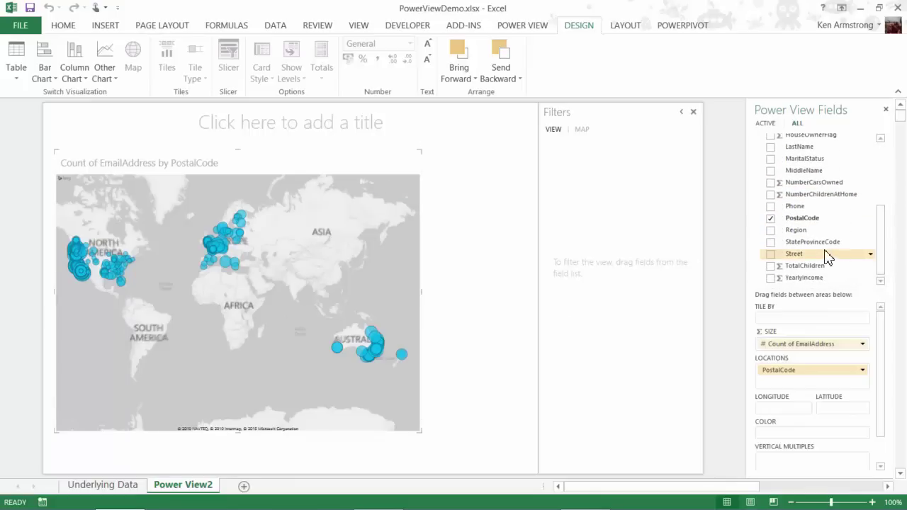
drag(820, 241, 819, 372)
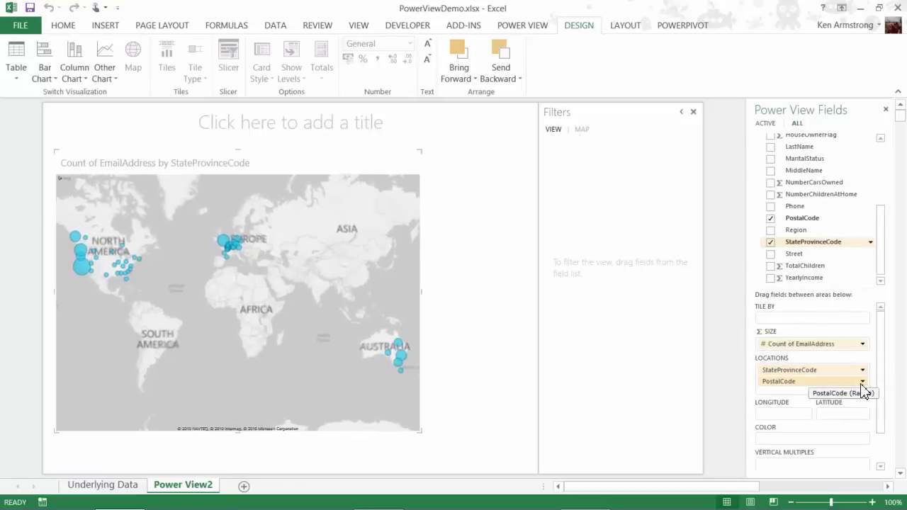
click(862, 381)
click(857, 394)
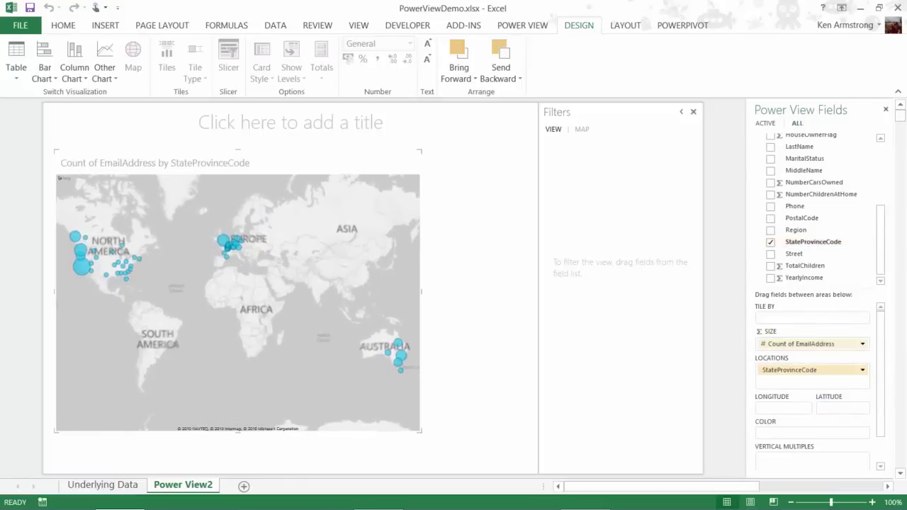
Pan and zoom the map in on the United States
mouse_move(190, 296)
drag(173, 279, 319, 304)
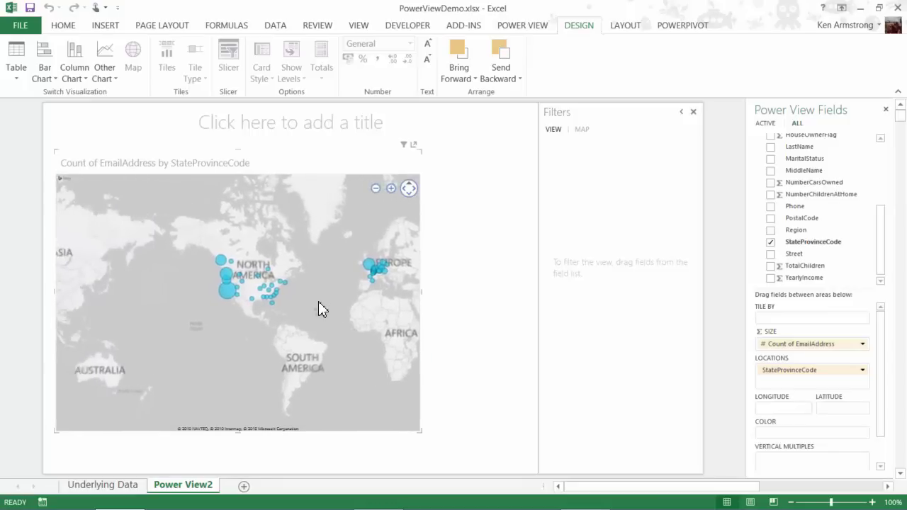
scroll(307, 299, up, 2)
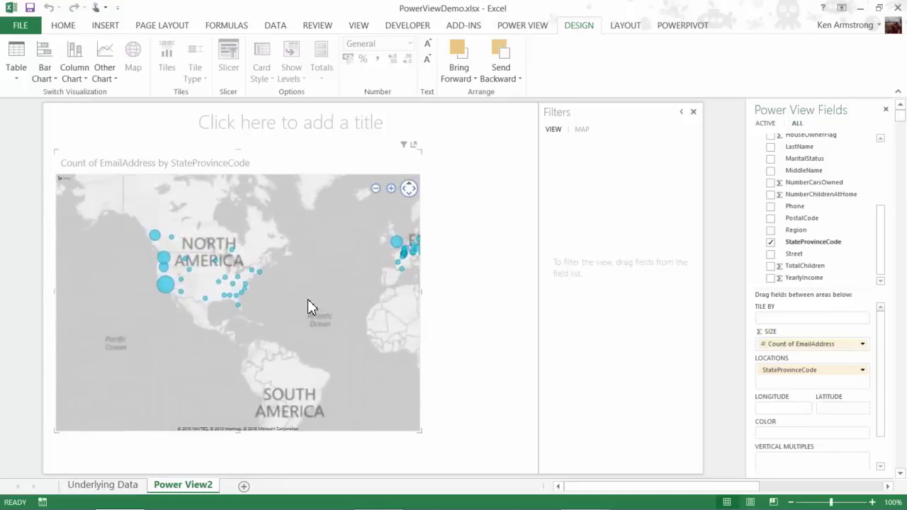
drag(195, 341, 269, 350)
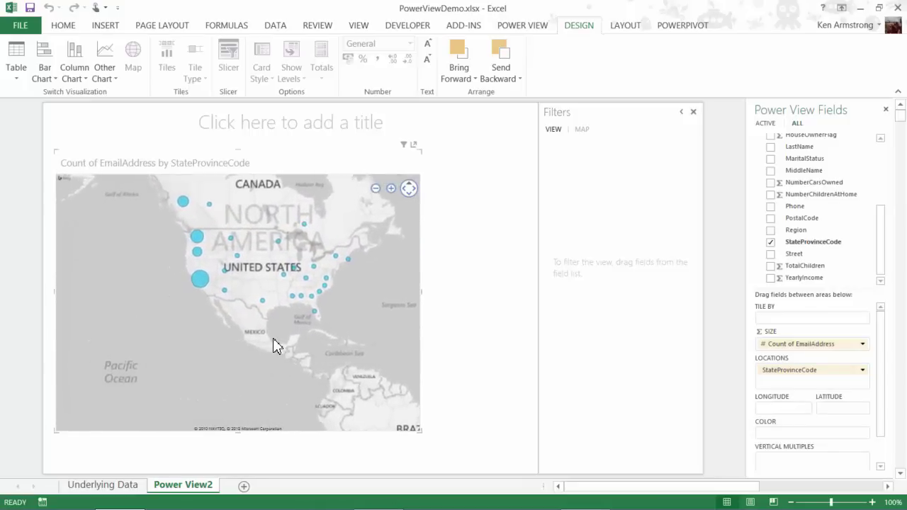
scroll(273, 338, up, 3)
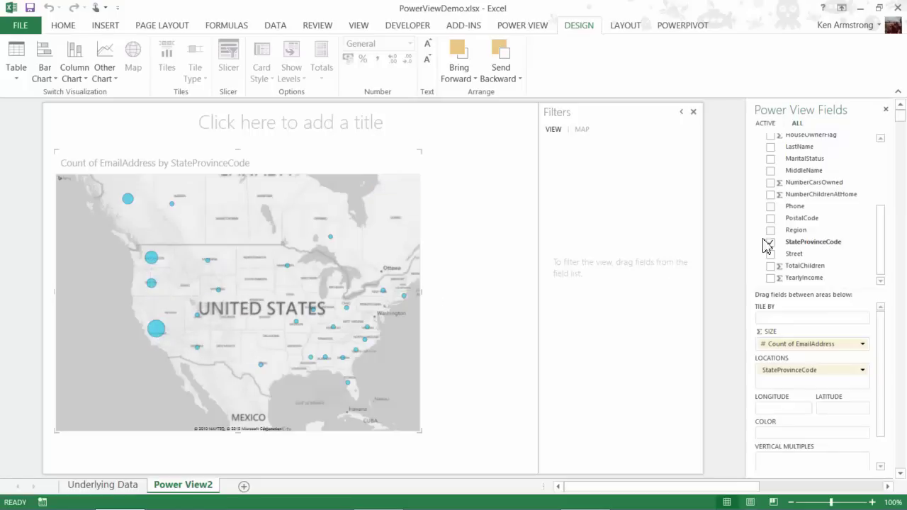
Add Gender to Color, then zoom and pan across the western and eastern states
drag(883, 243, 882, 208)
mouse_move(801, 190)
mouse_down()
mouse_move(790, 437)
mouse_move(798, 441)
mouse_up()
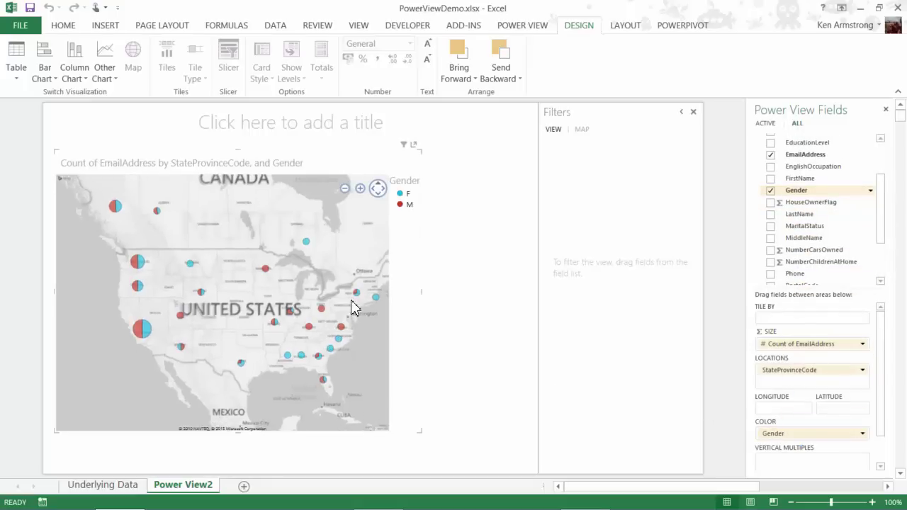
scroll(354, 308, up, 1)
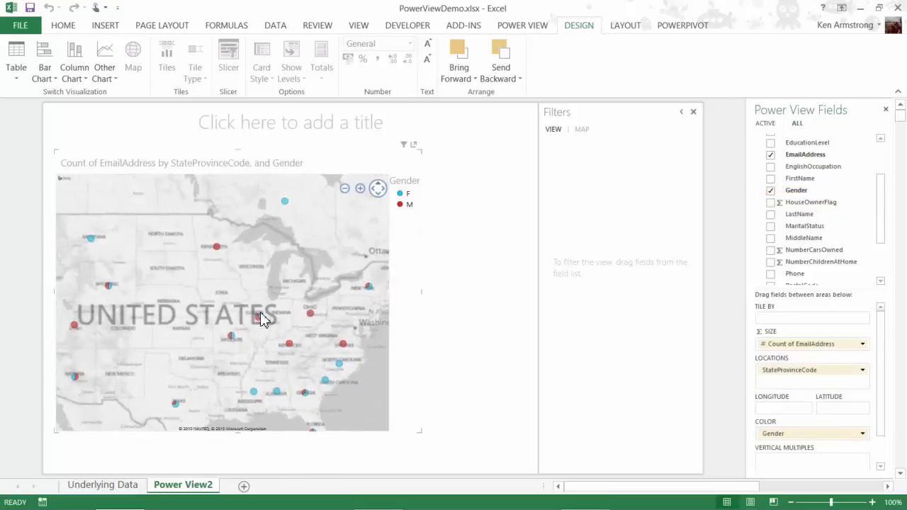
drag(263, 314, 368, 306)
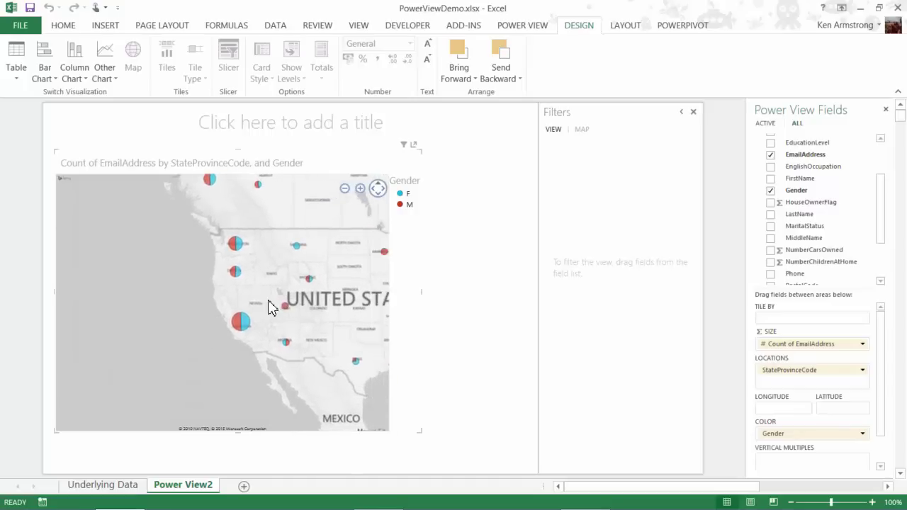
drag(333, 300, 177, 308)
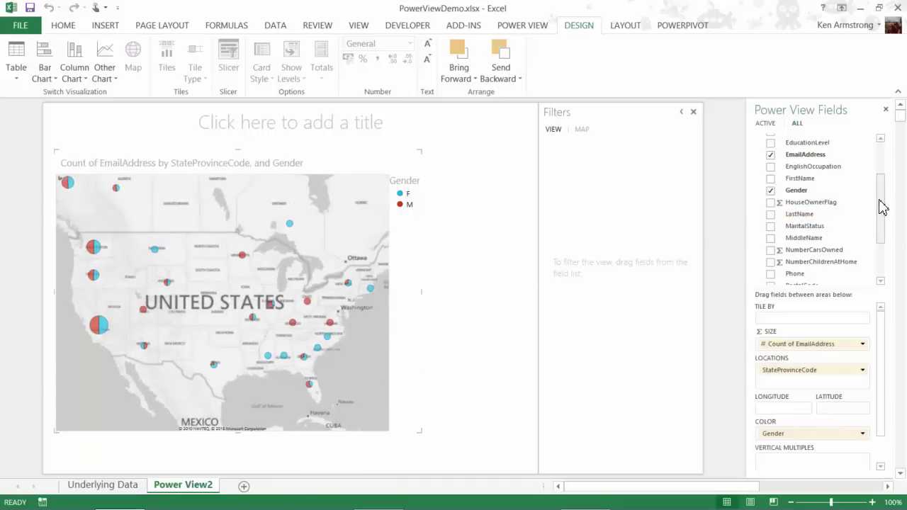
Add YearlyIncome as a filter on the map and switch it to list mode
scroll(882, 207, down, 3)
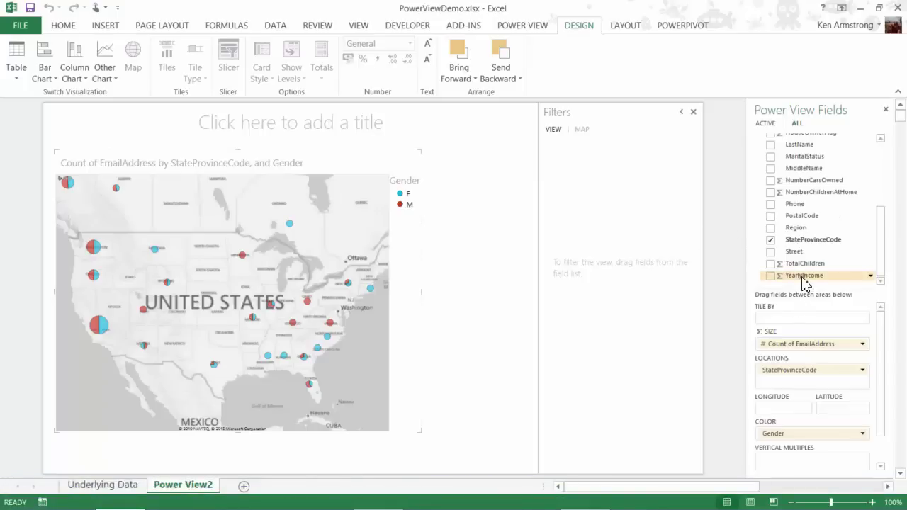
drag(804, 276, 808, 372)
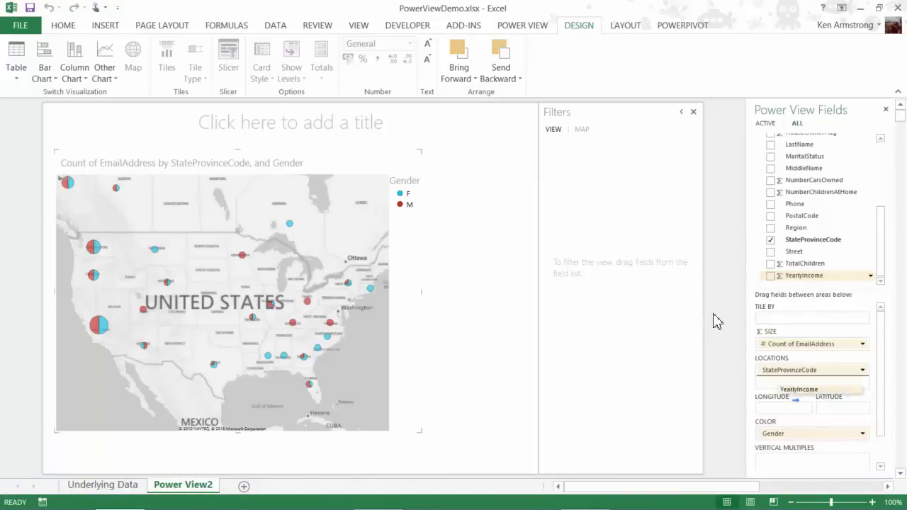
mouse_move(707, 300)
mouse_down()
mouse_move(601, 196)
mouse_move(610, 199)
mouse_up()
drag(551, 165, 575, 167)
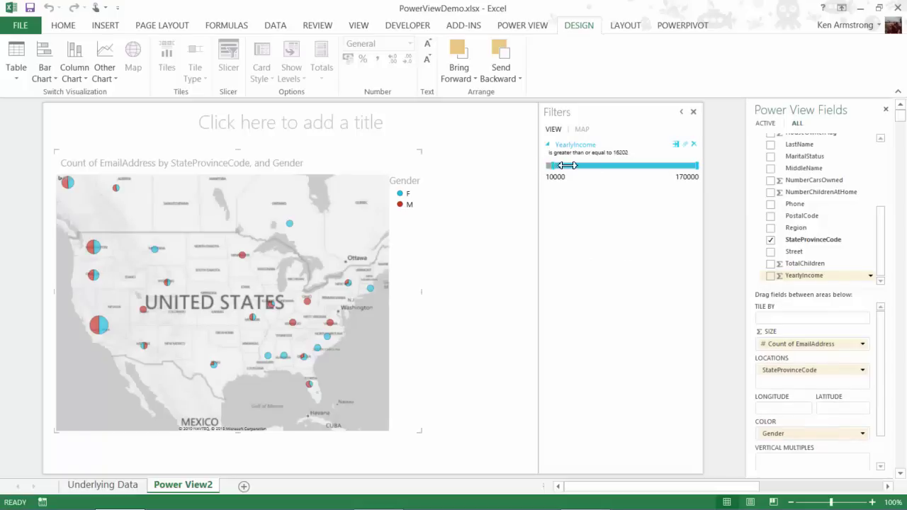
click(676, 145)
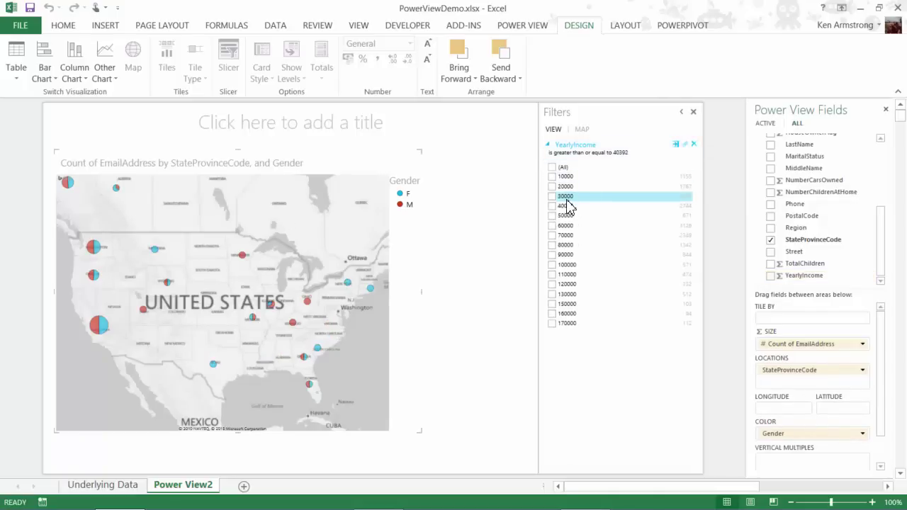
Keep only incomes 50000, 60000, 70000 and 80000, then shrink the map visual
click(552, 215)
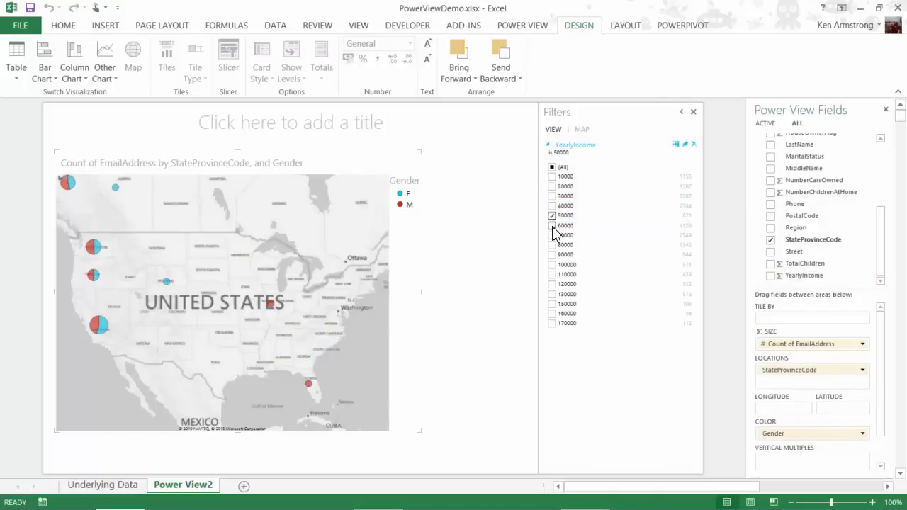
click(552, 225)
click(552, 235)
click(552, 245)
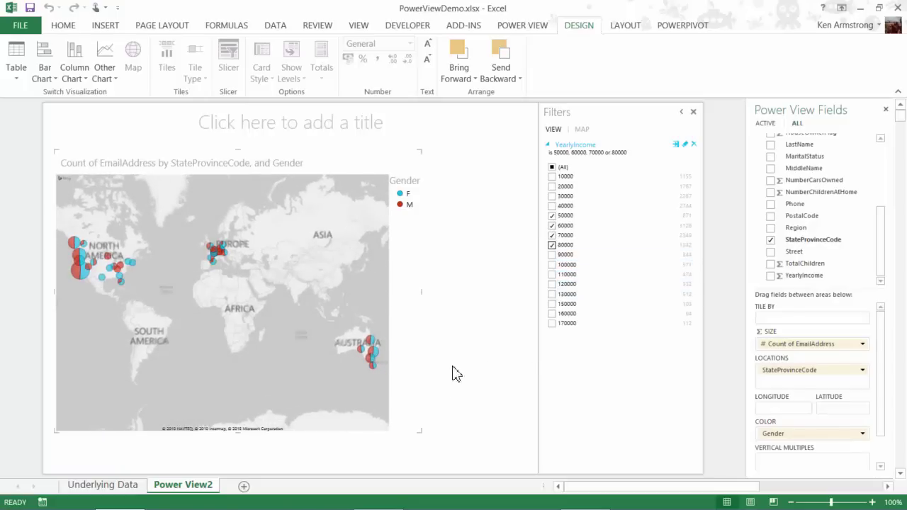
drag(416, 428, 358, 365)
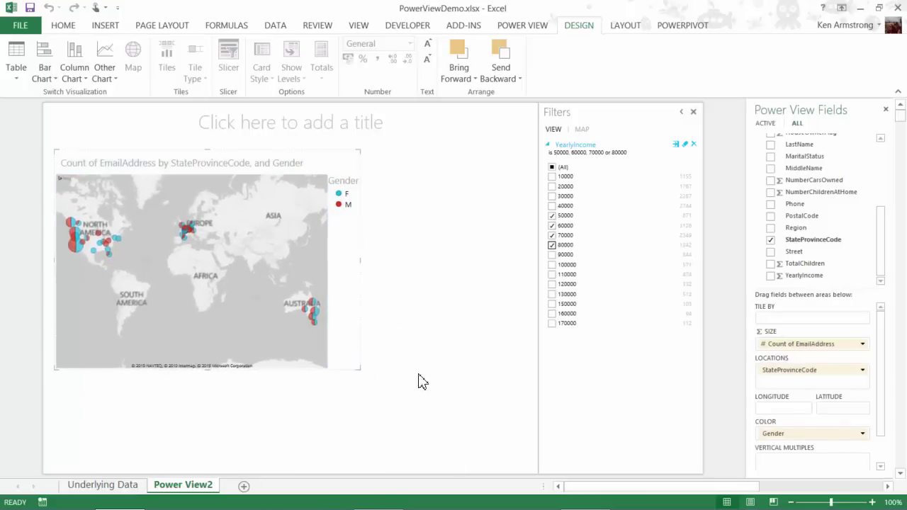
Create a new table of Age by Gender on the blank canvas, with Age summarised as Average
click(617, 310)
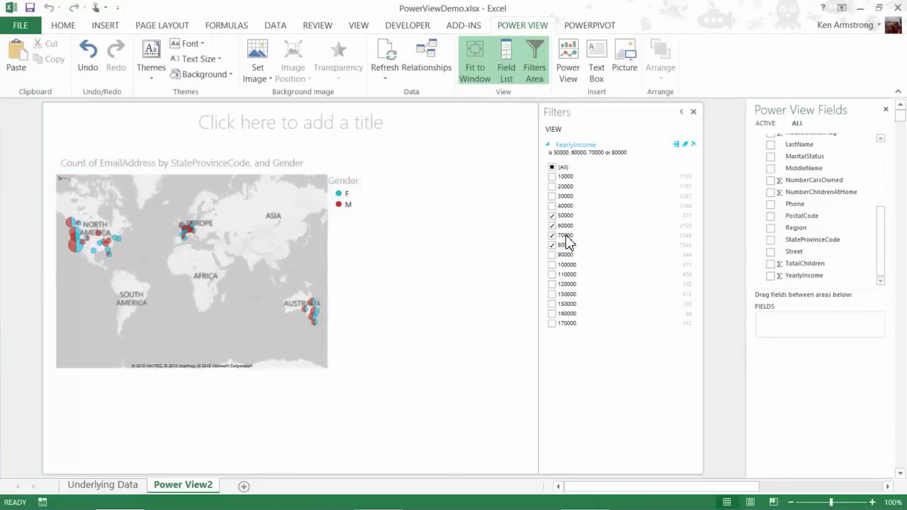
drag(883, 239, 892, 177)
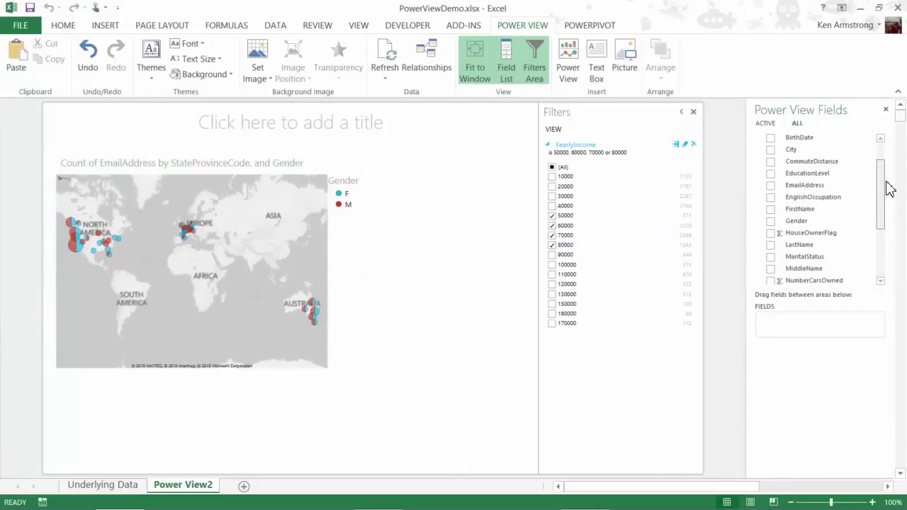
mouse_move(822, 151)
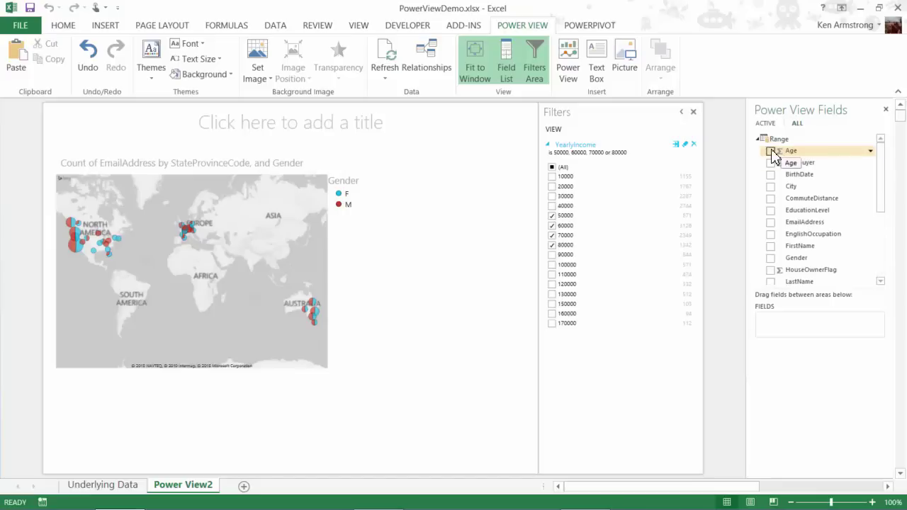
click(850, 155)
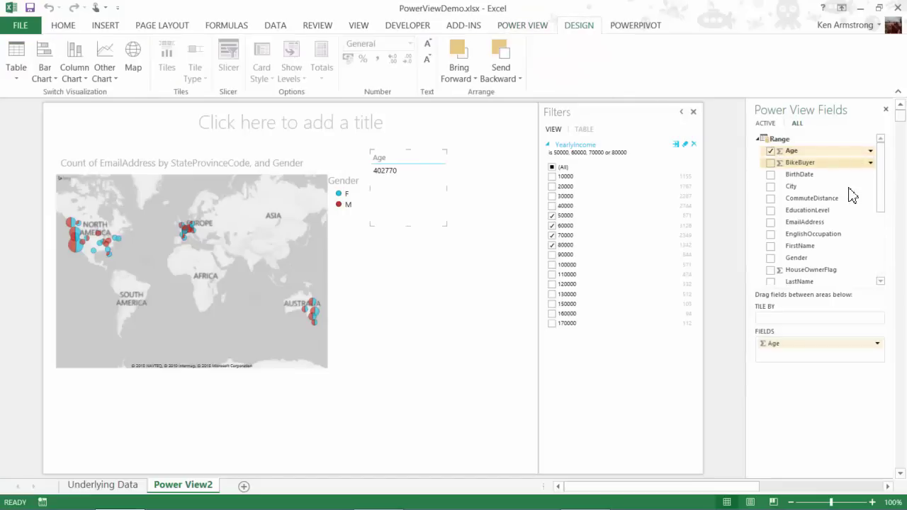
click(770, 258)
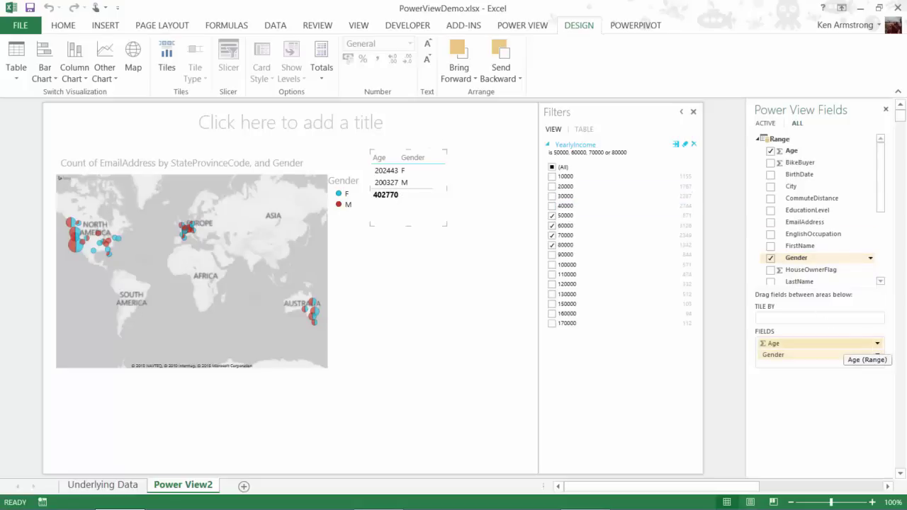
click(877, 343)
click(845, 398)
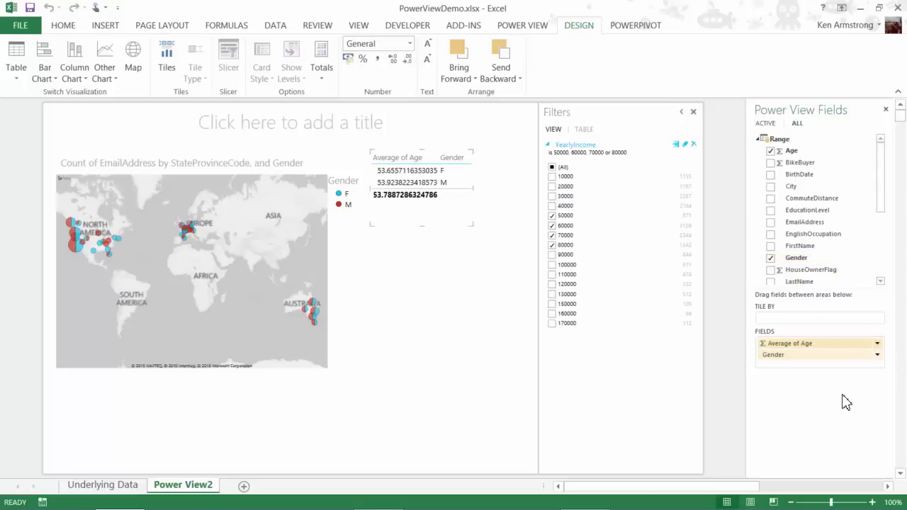